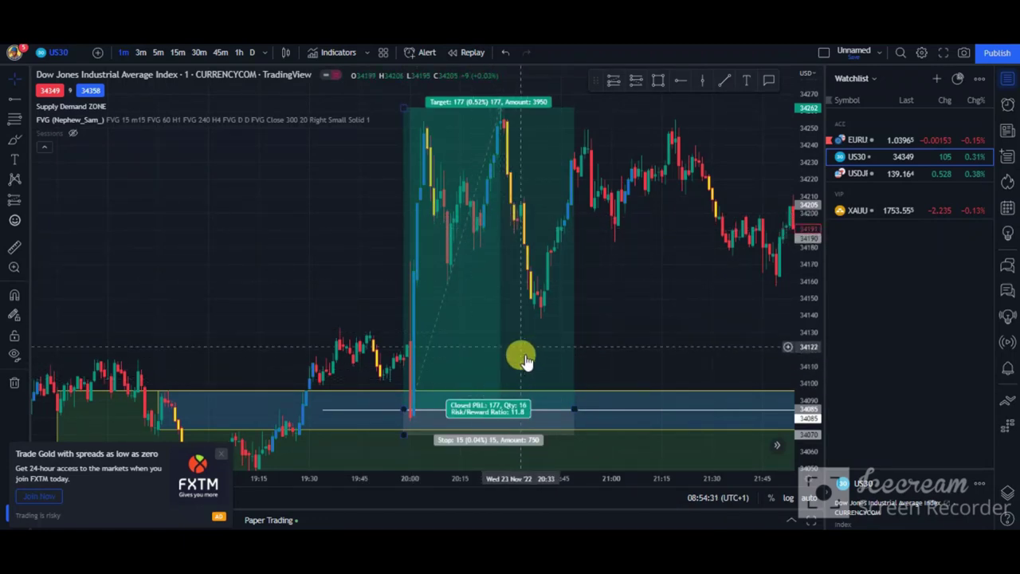
# Examine the long trade of 23 November on the 3-minute chart, and again on the 1-minute timeframe.
pyautogui.moveTo(636, 275)
pyautogui.mouseDown()
pyautogui.moveTo(582, 296)
pyautogui.moveTo(401, 257)
pyautogui.moveTo(278, 246)
pyautogui.moveTo(474, 216)
pyautogui.moveTo(650, 214)
pyautogui.mouseUp()
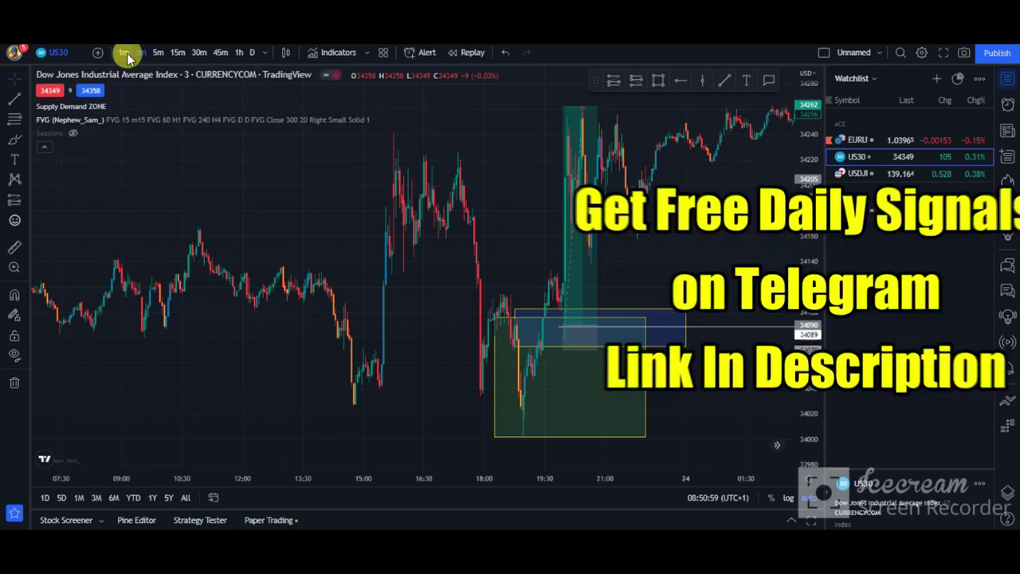
pyautogui.scroll(5, 586, 381)
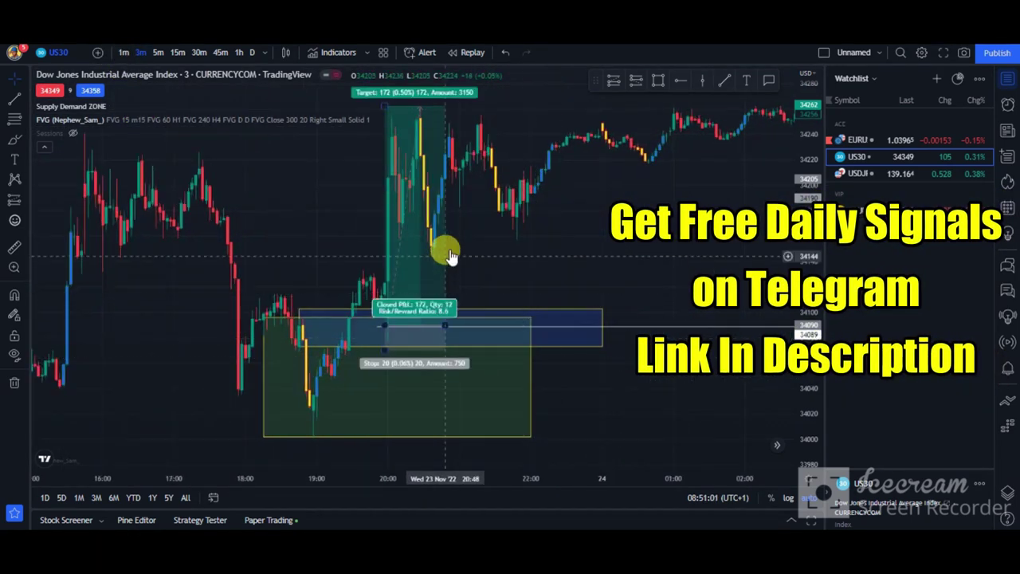
pyautogui.moveTo(544, 272); pyautogui.dragTo(627, 273)
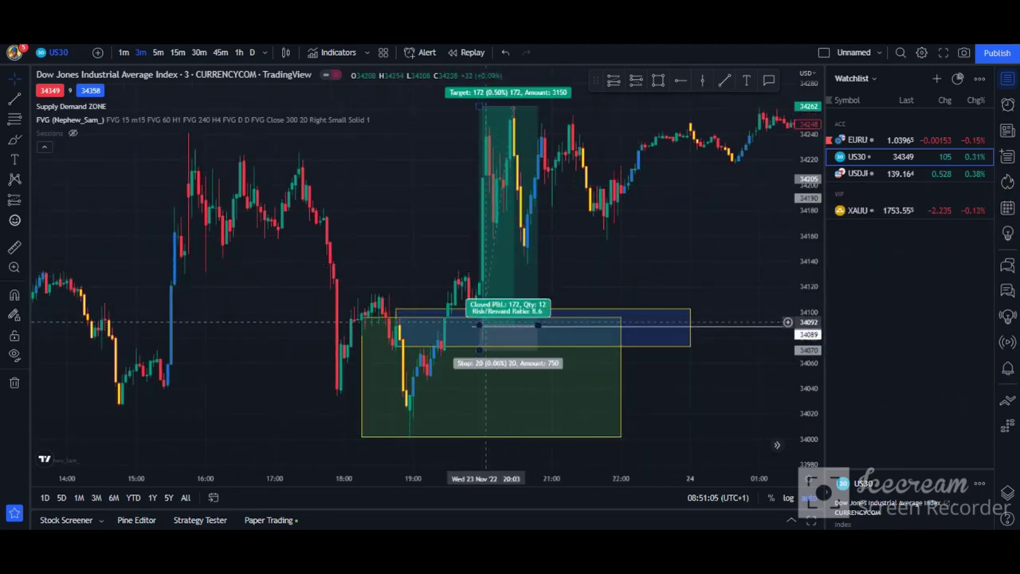
pyautogui.click(122, 52)
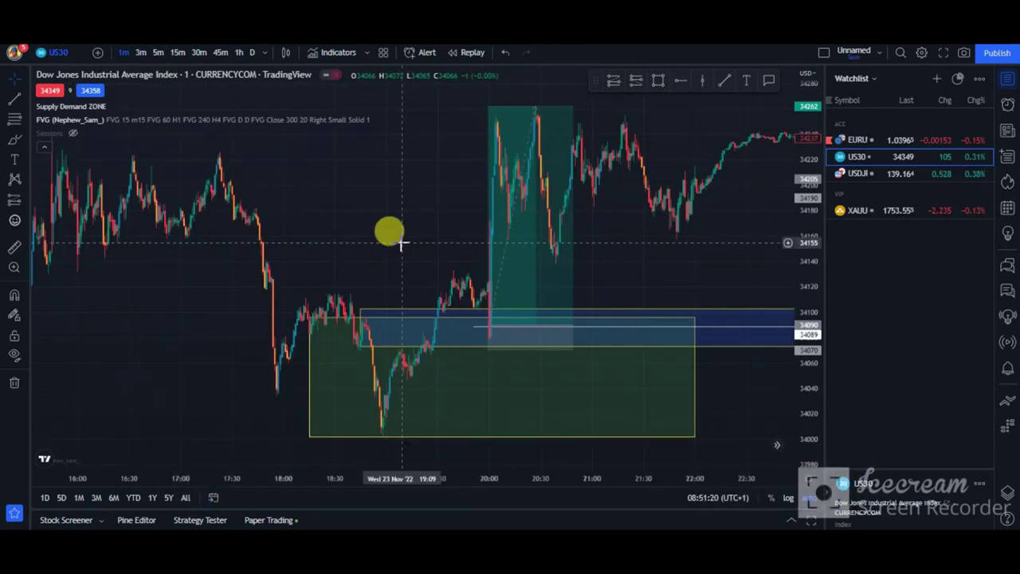
pyautogui.scroll(2, 394, 235)
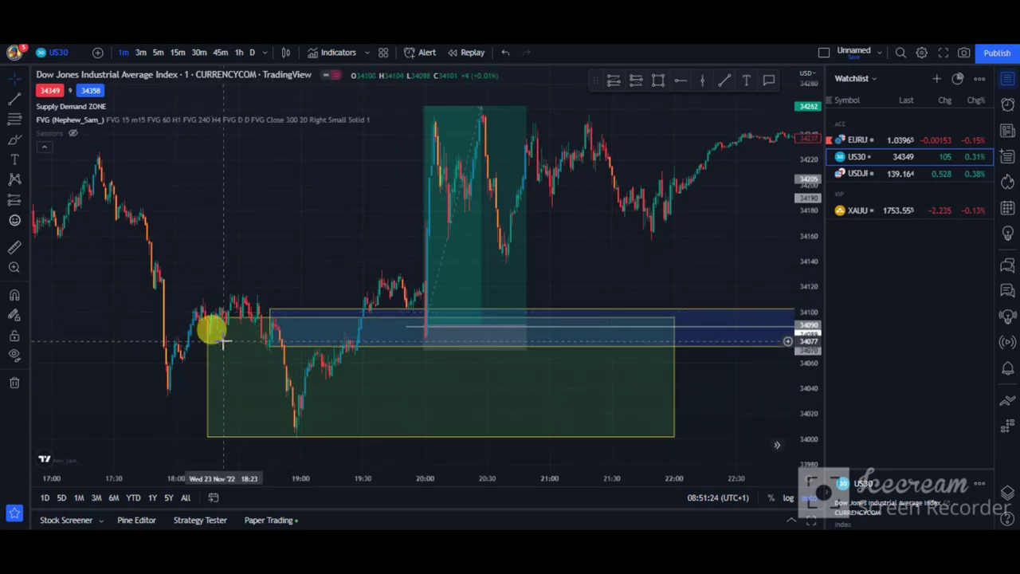
# Switch the US30 chart to the 15-minute timeframe and bring the demand zones of 23 November into close view.
pyautogui.click(177, 53)
pyautogui.scroll(-3, 505, 194)
pyautogui.moveTo(641, 328); pyautogui.dragTo(19, 178)
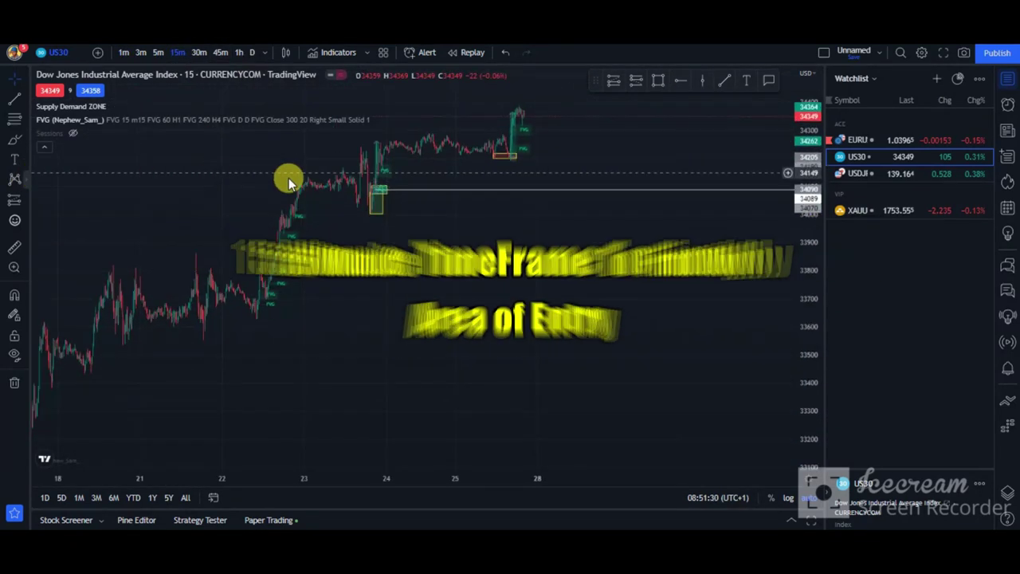
pyautogui.moveTo(288, 183); pyautogui.dragTo(415, 193)
pyautogui.scroll(8, 389, 245)
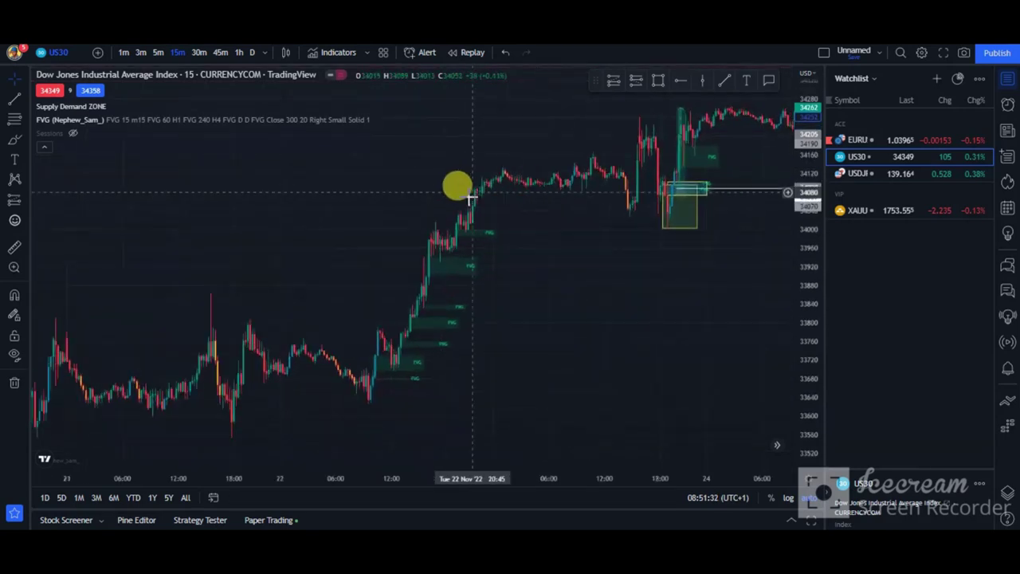
pyautogui.scroll(5, 472, 197)
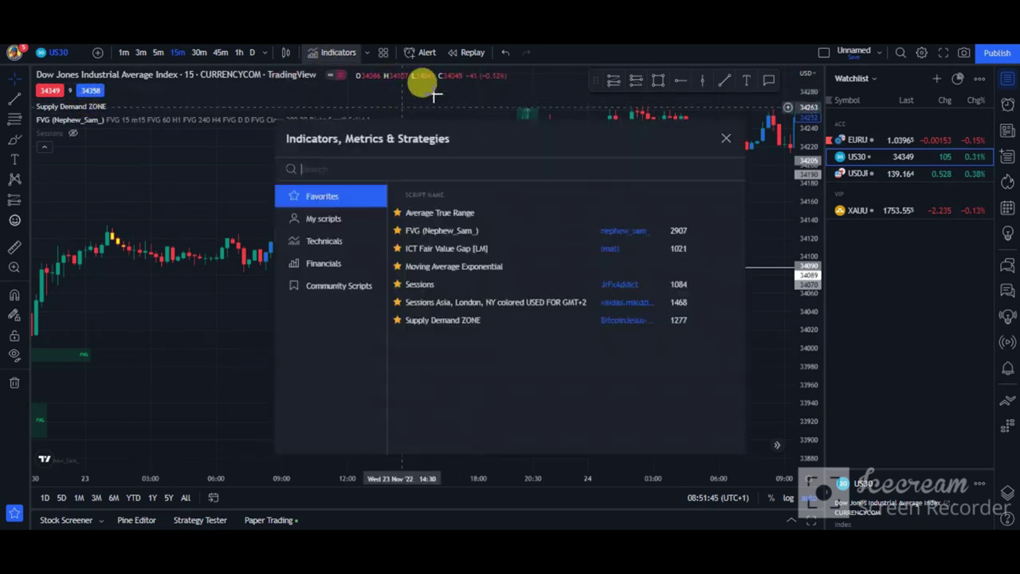
# Search the indicator library for "supply dem" and close it without adding anything.
pyautogui.write('supply de')
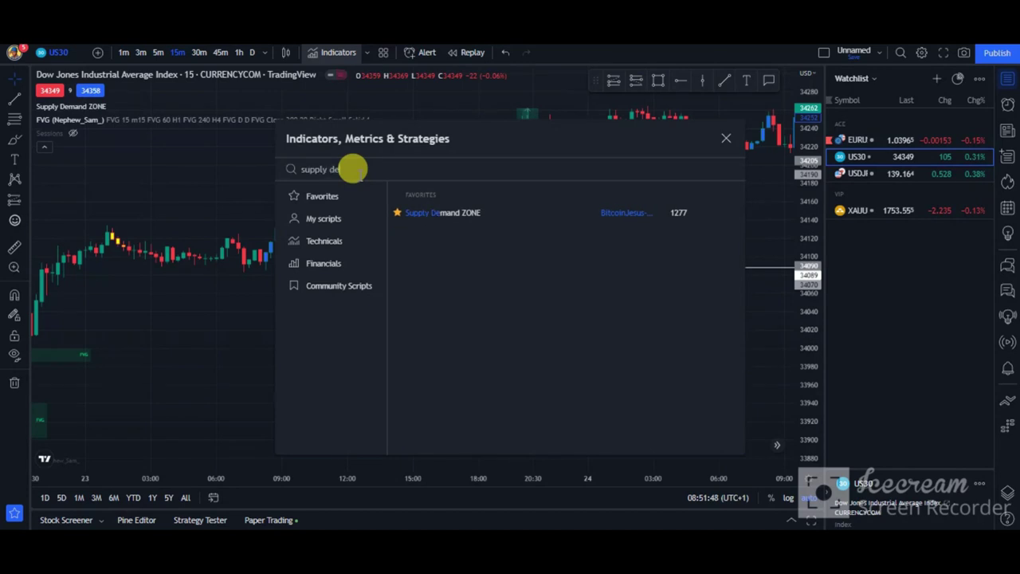
pyautogui.write('m')
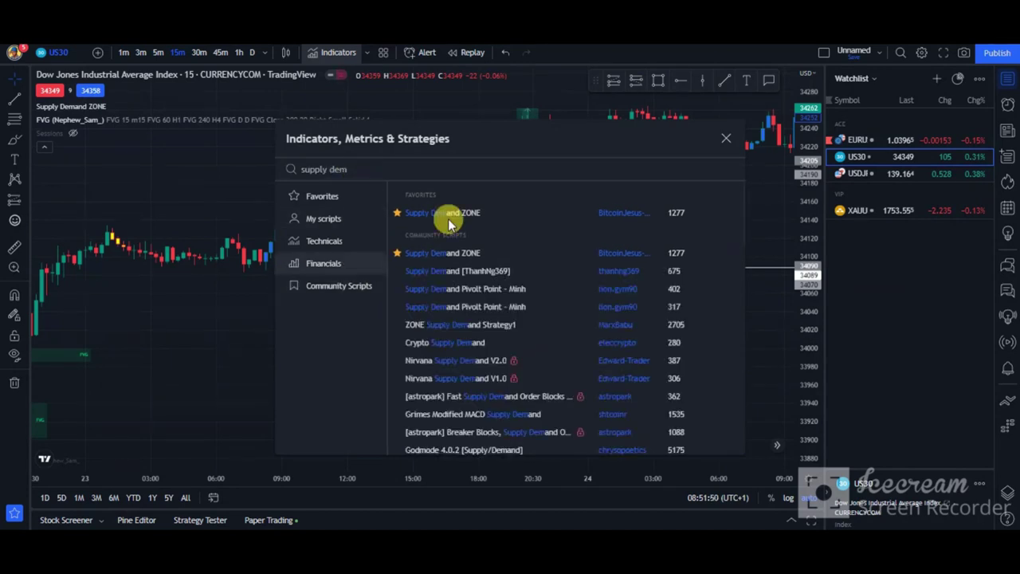
pyautogui.click(195, 181)
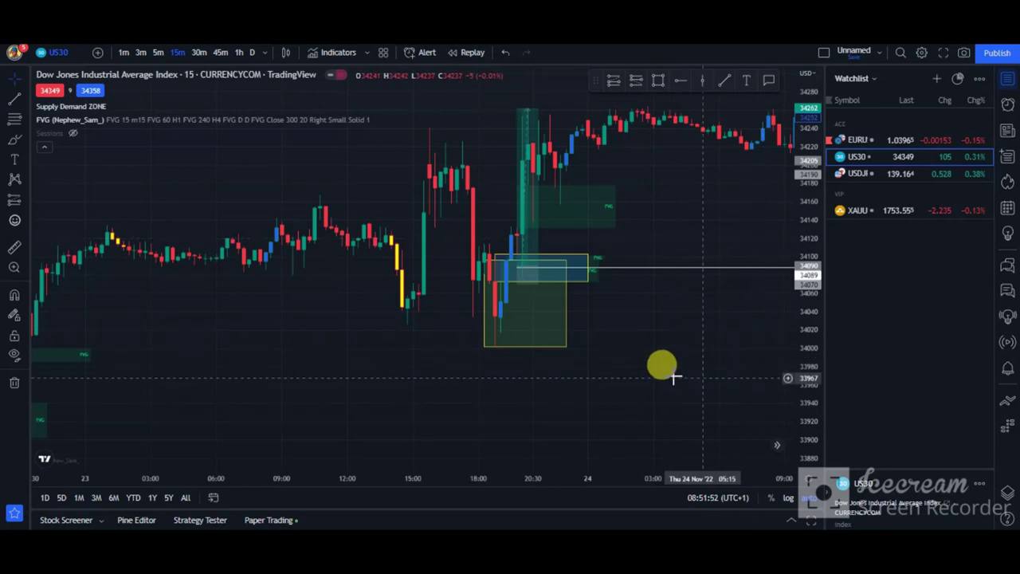
# Inspect the overlapping zones at the trade entry, and search the indicator library for "fvg".
pyautogui.scroll(2, 562, 310)
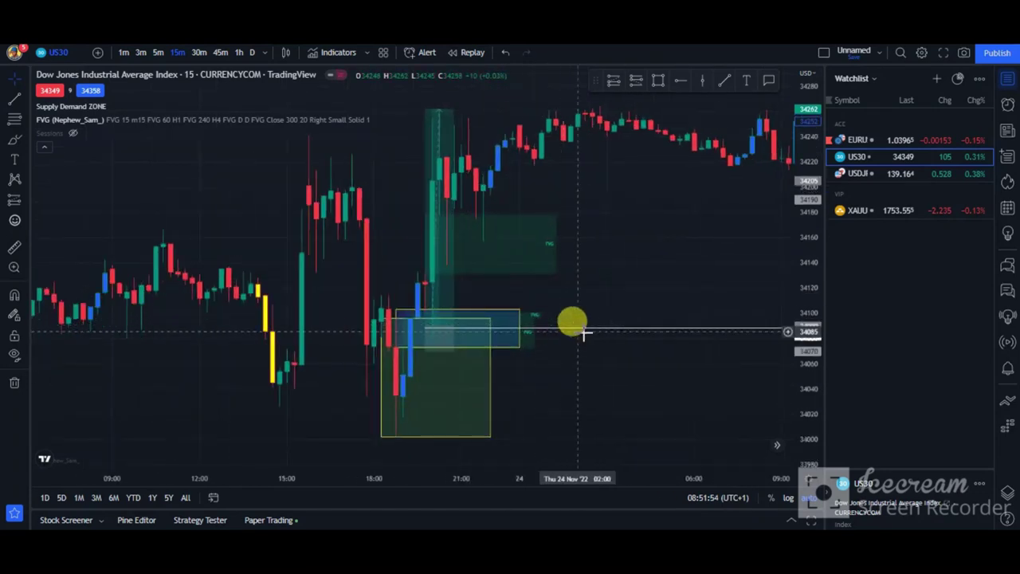
pyautogui.moveTo(616, 237); pyautogui.dragTo(709, 227)
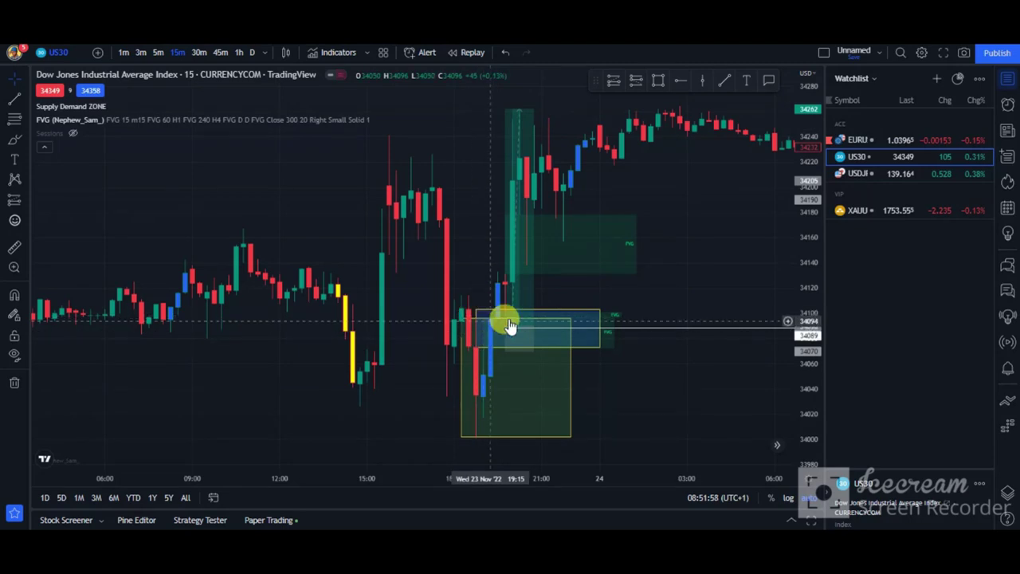
pyautogui.scroll(3, 640, 359)
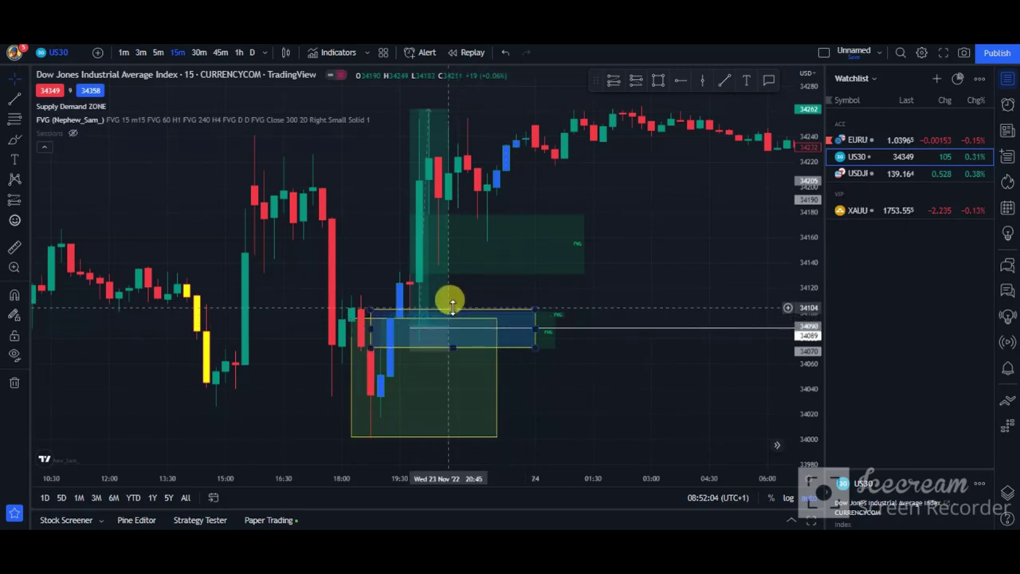
pyautogui.moveTo(48, 130)
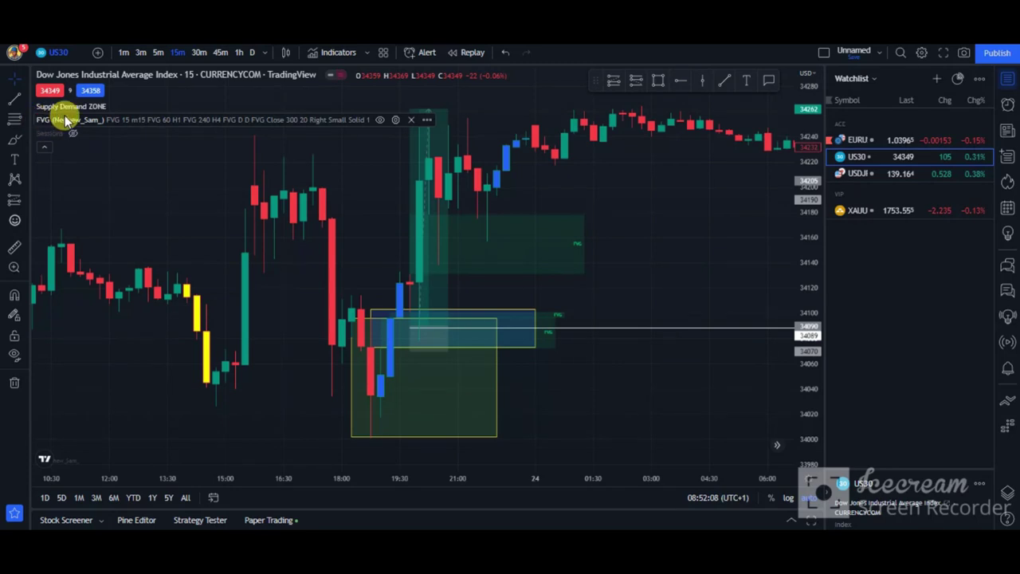
pyautogui.click(335, 56)
pyautogui.write('fvg')
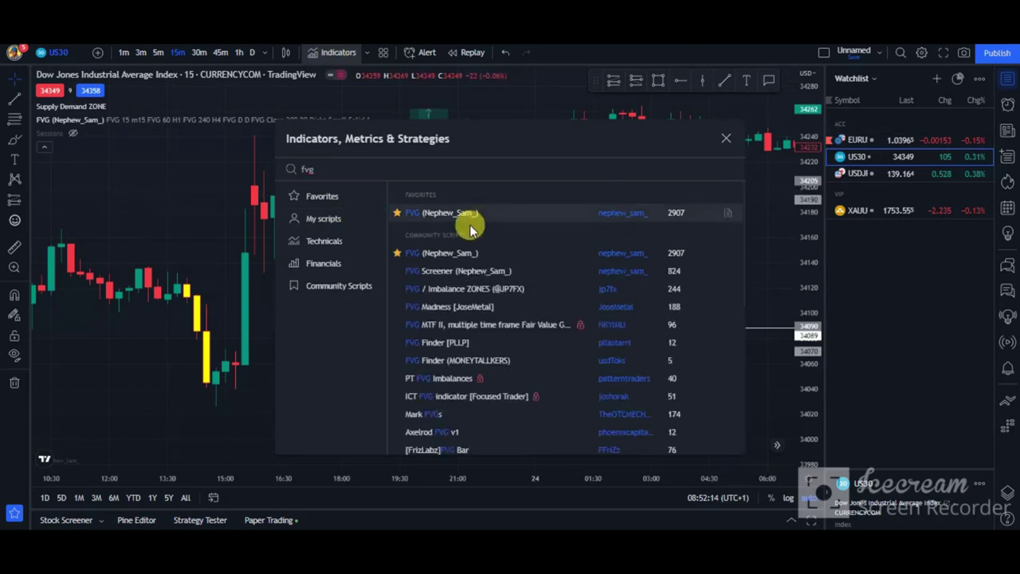
pyautogui.click(122, 199)
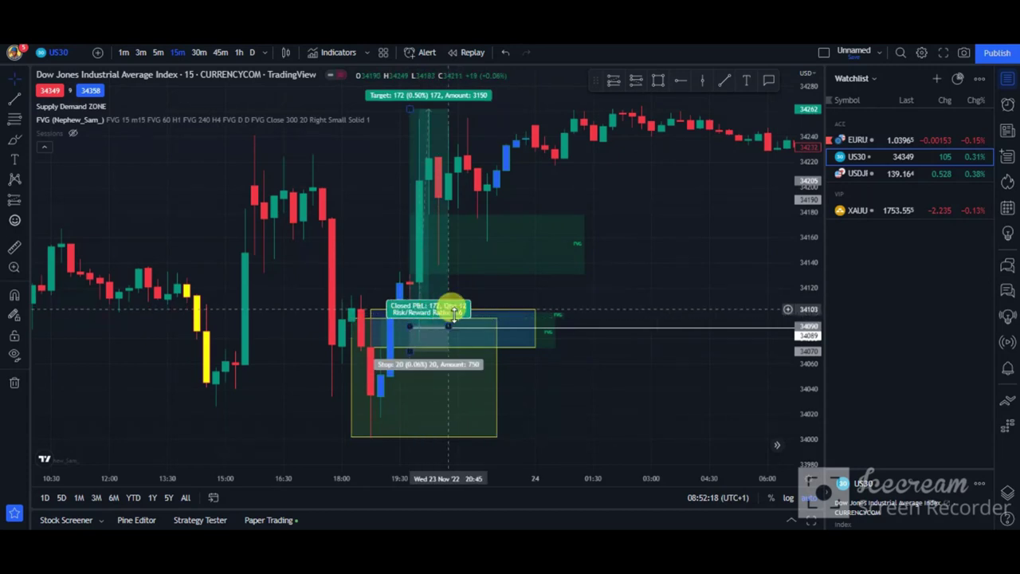
# Lower the upper edge of the blue zone rectangle to line up with the top of the green zone.
pyautogui.click(373, 290)
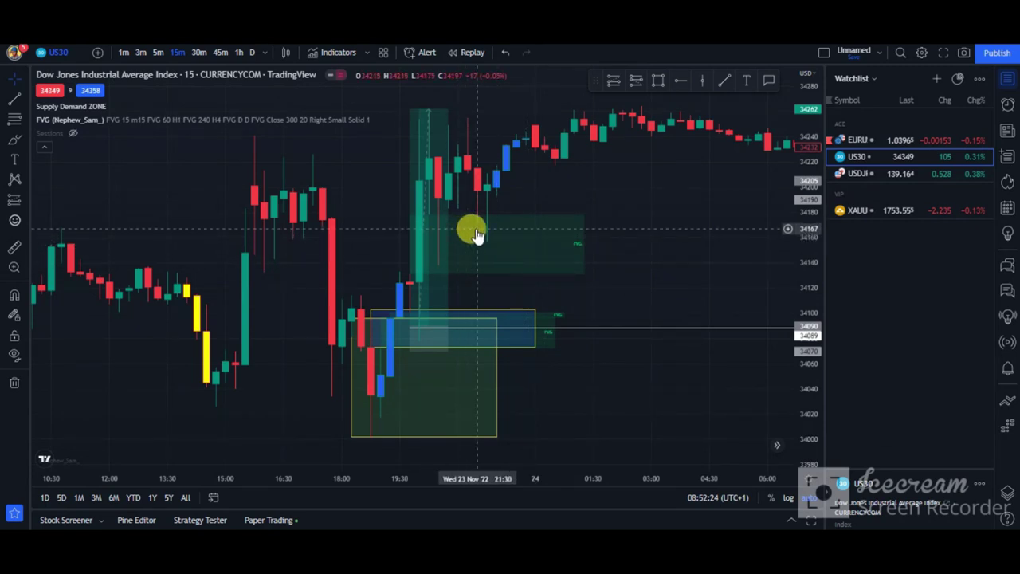
pyautogui.moveTo(62, 130)
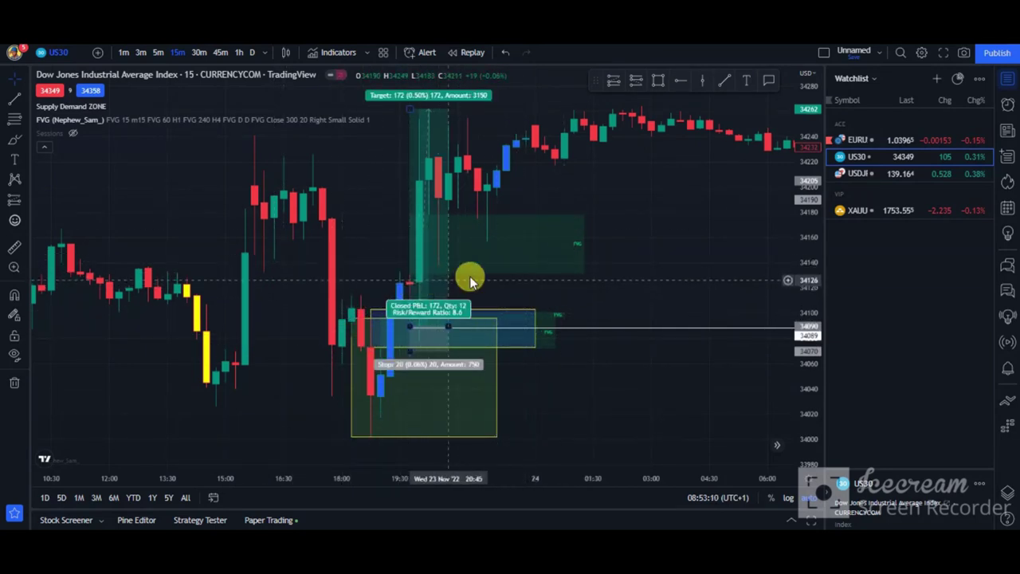
pyautogui.click(522, 310)
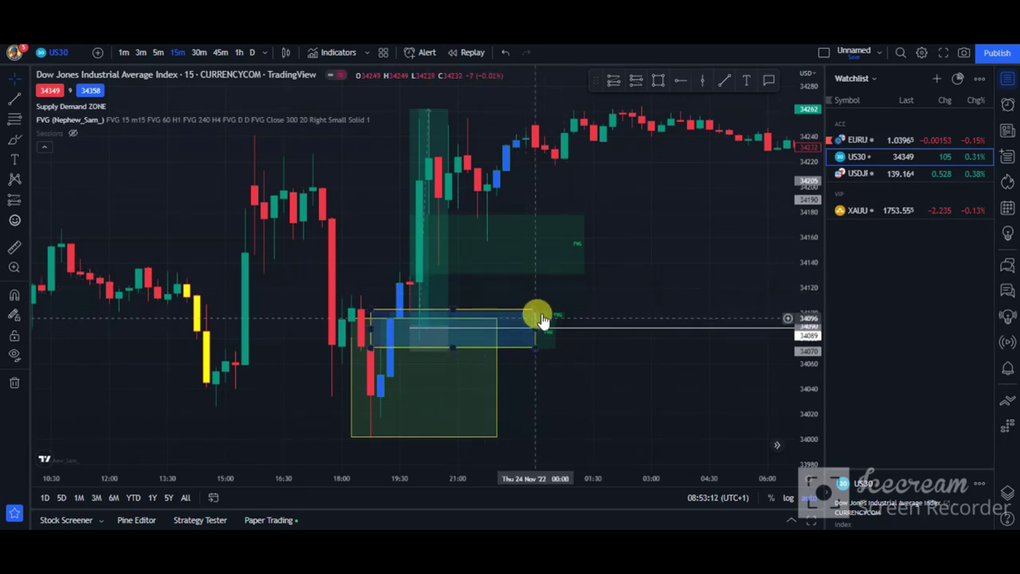
pyautogui.click(403, 318)
pyautogui.click(414, 311)
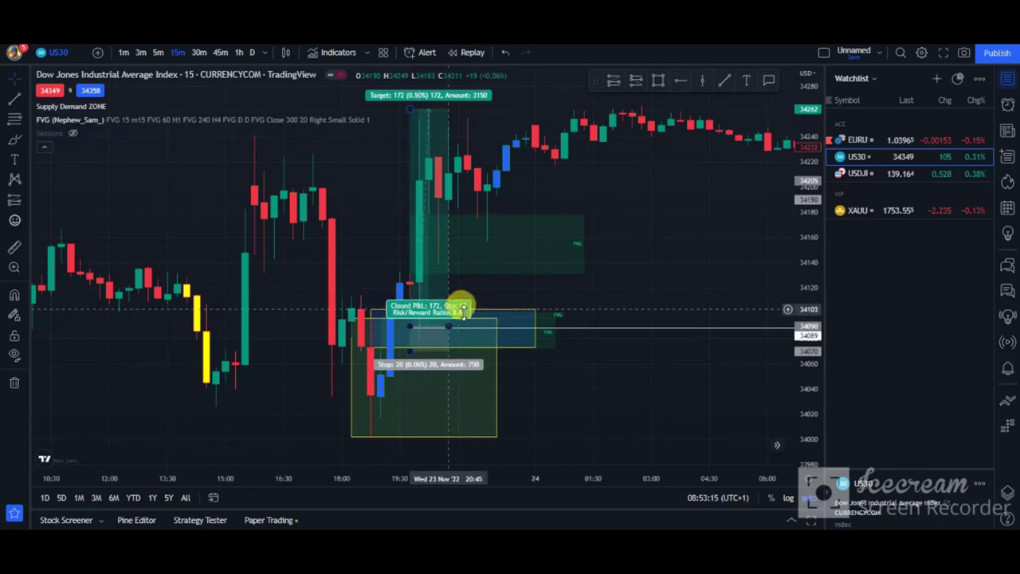
pyautogui.click(452, 312)
pyautogui.moveTo(452, 307); pyautogui.dragTo(484, 314)
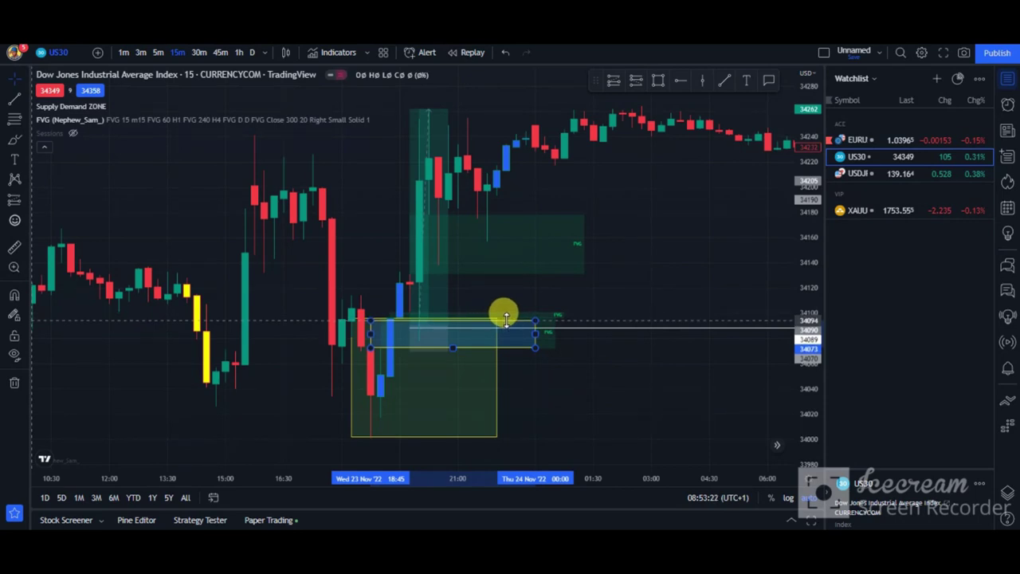
pyautogui.click(514, 286)
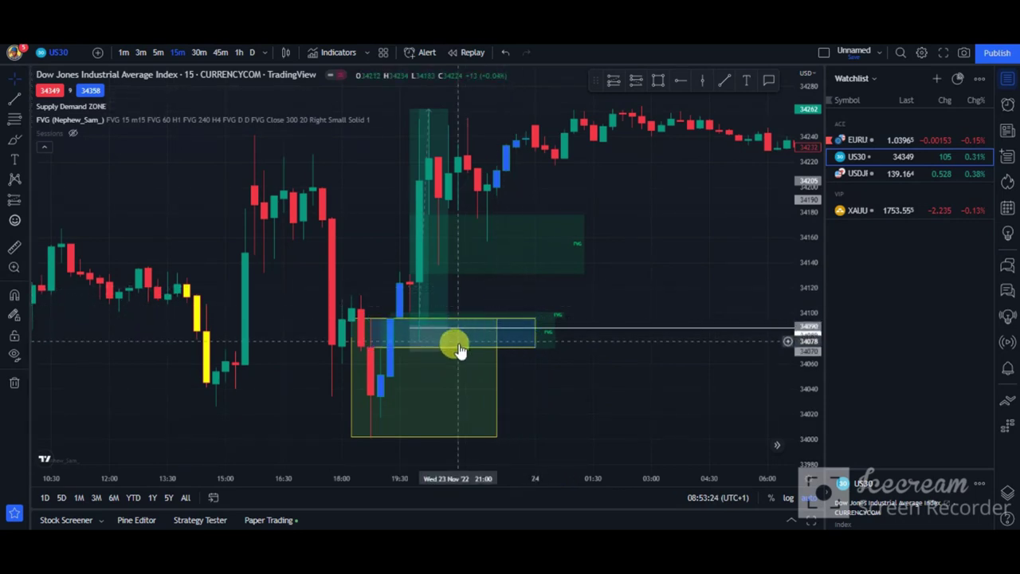
# Switch the chart to the 1-minute timeframe and return to the long trade at 20:00 on 23 November.
pyautogui.click(410, 326)
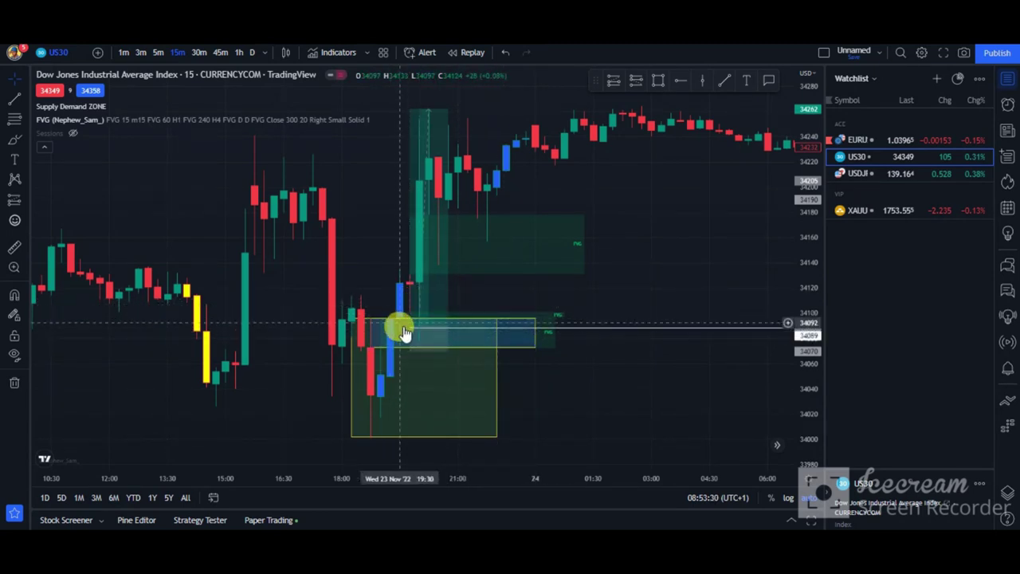
pyautogui.click(14, 249)
pyautogui.click(123, 53)
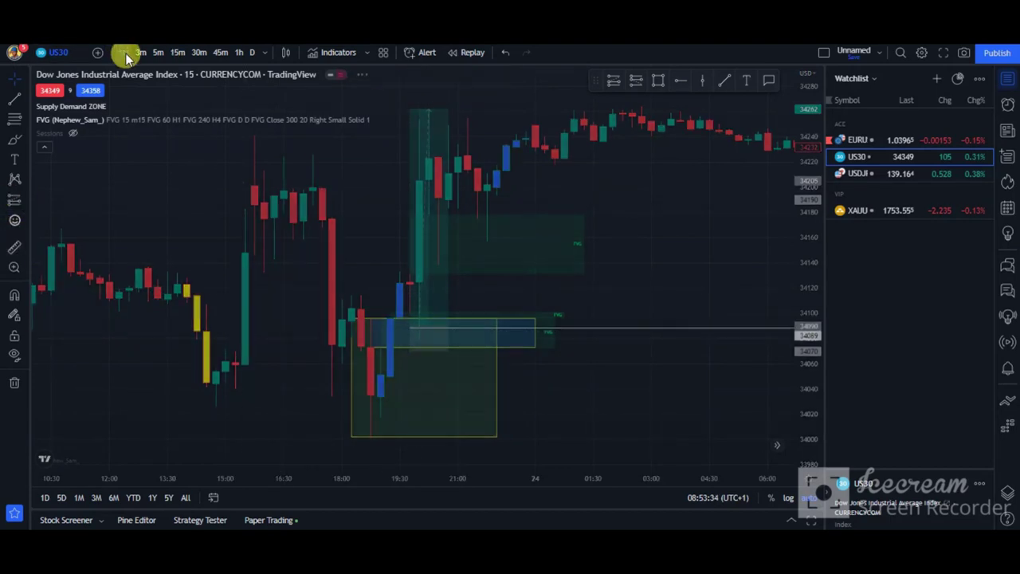
pyautogui.scroll(-8, 374, 253)
pyautogui.scroll(-10, 301, 202)
pyautogui.moveTo(208, 245); pyautogui.dragTo(737, 222)
pyautogui.moveTo(244, 294); pyautogui.dragTo(840, 159)
pyautogui.moveTo(237, 293); pyautogui.dragTo(672, 241)
pyautogui.moveTo(141, 279); pyautogui.dragTo(742, 229)
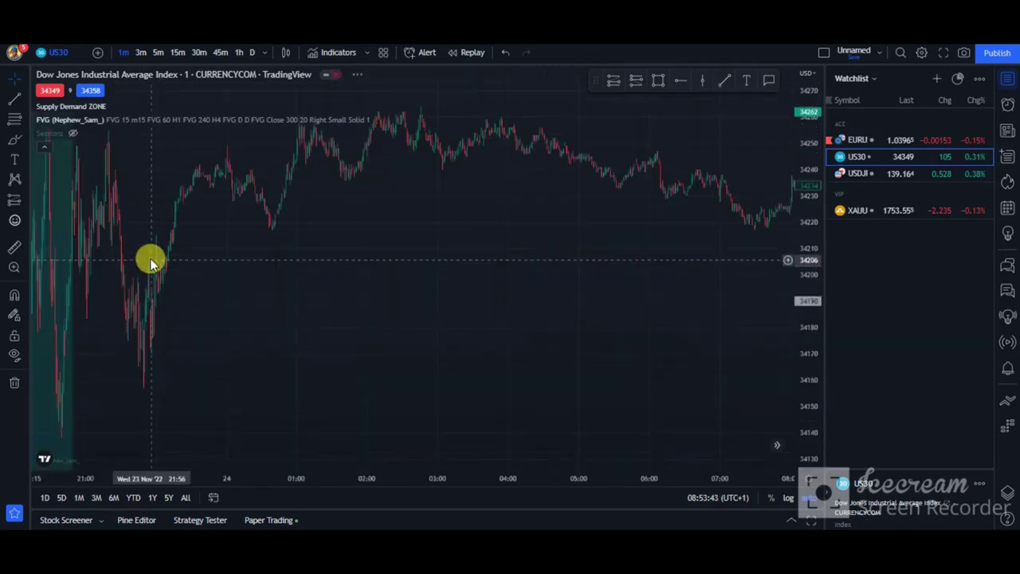
pyautogui.moveTo(95, 250); pyautogui.dragTo(713, 177)
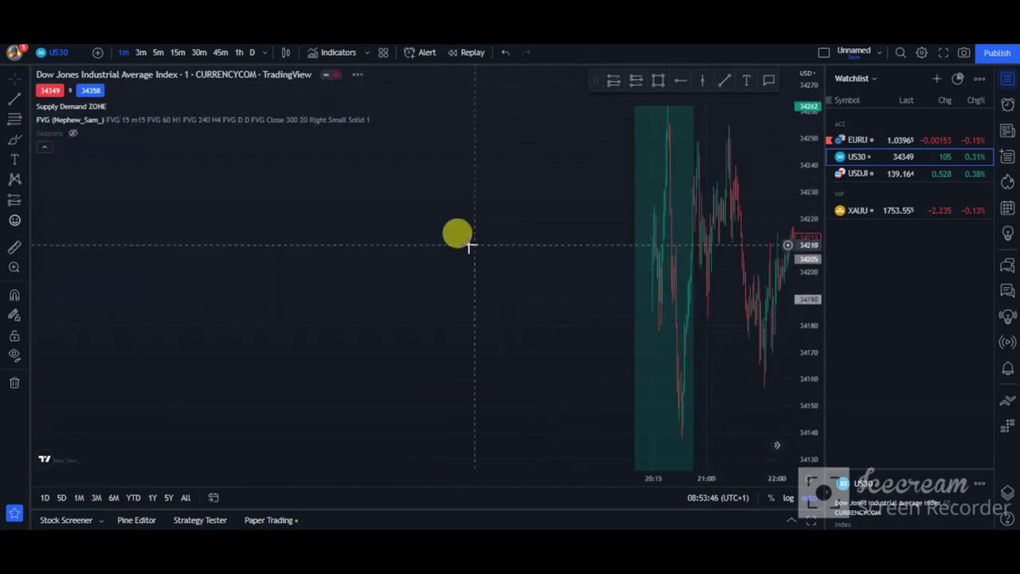
pyautogui.scroll(5, 410, 223)
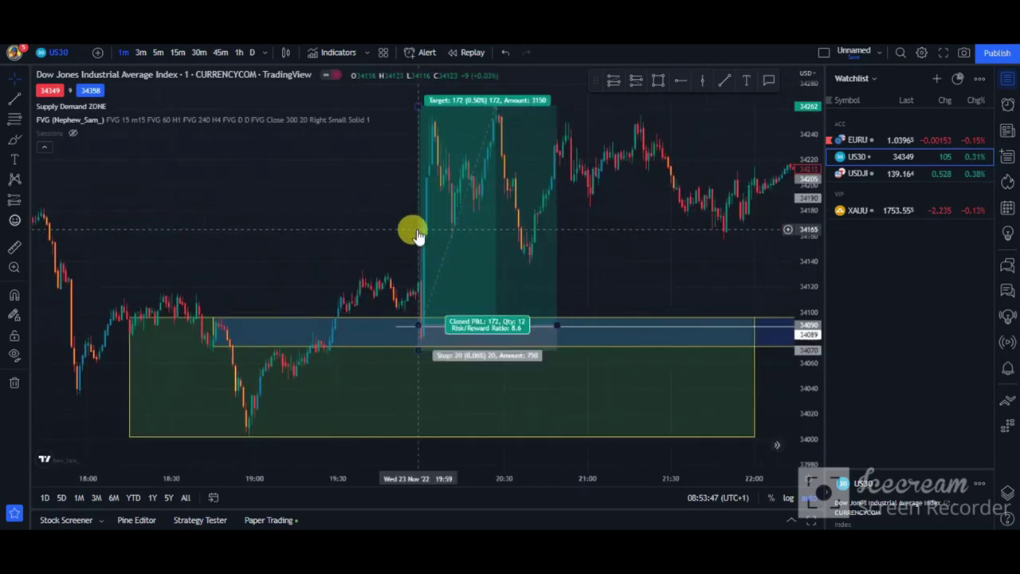
pyautogui.moveTo(335, 190); pyautogui.dragTo(455, 141)
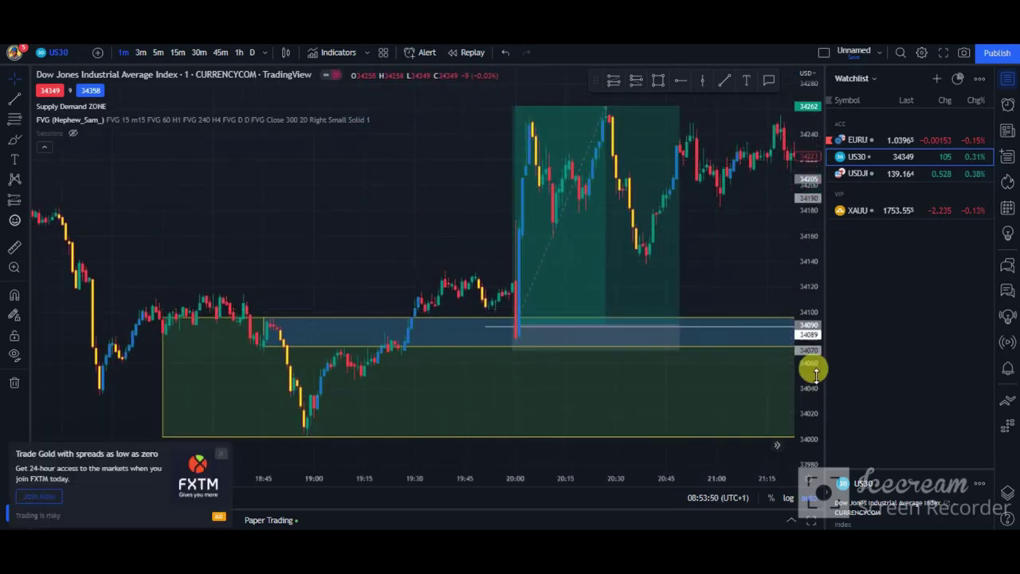
# Enlarge the price scale around the blue zone and measure the zone's height from its lower to its upper edge.
pyautogui.moveTo(813, 368); pyautogui.dragTo(802, 181)
pyautogui.moveTo(685, 311); pyautogui.dragTo(588, 151)
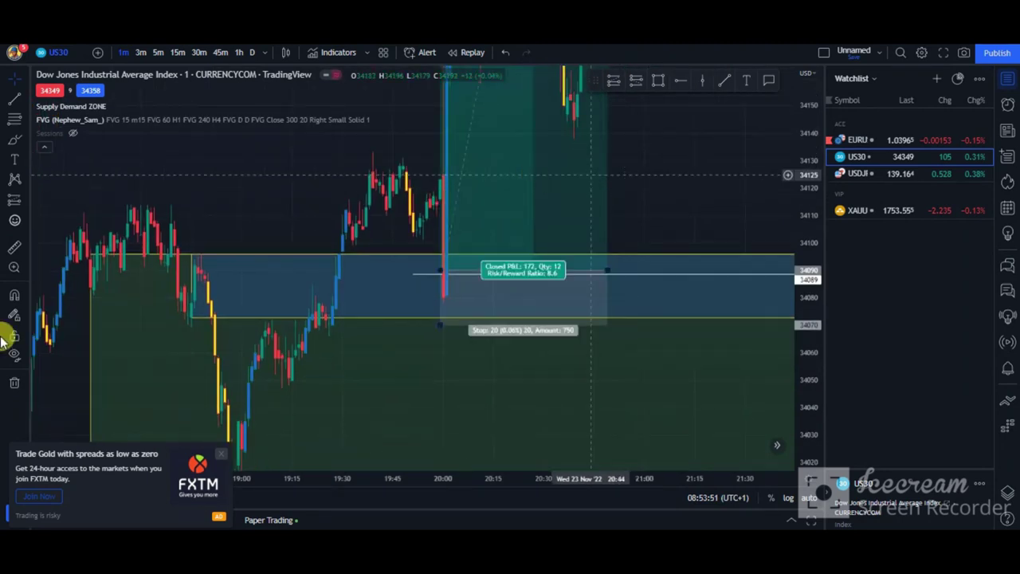
pyautogui.click(14, 249)
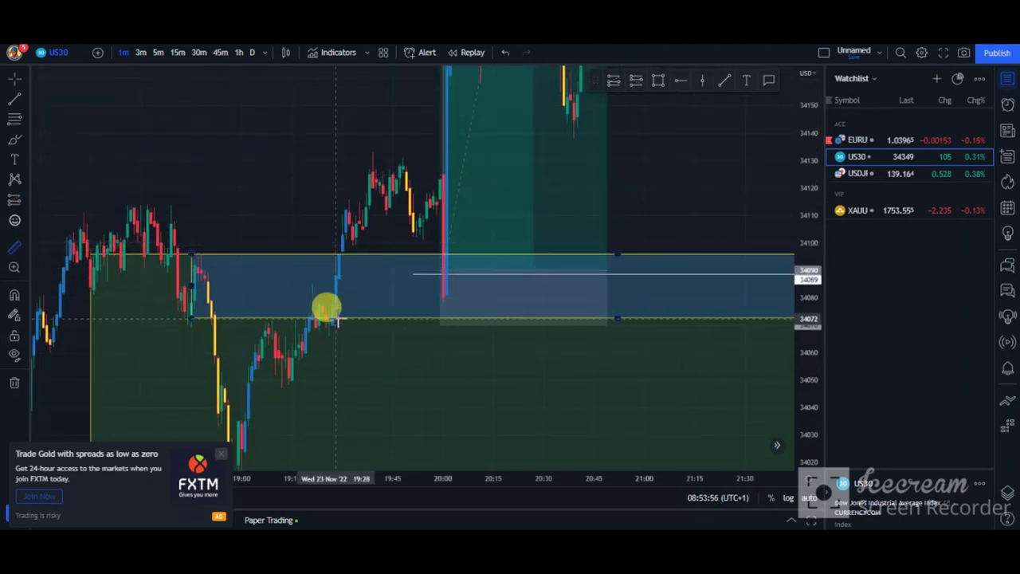
pyautogui.moveTo(352, 318); pyautogui.dragTo(446, 254)
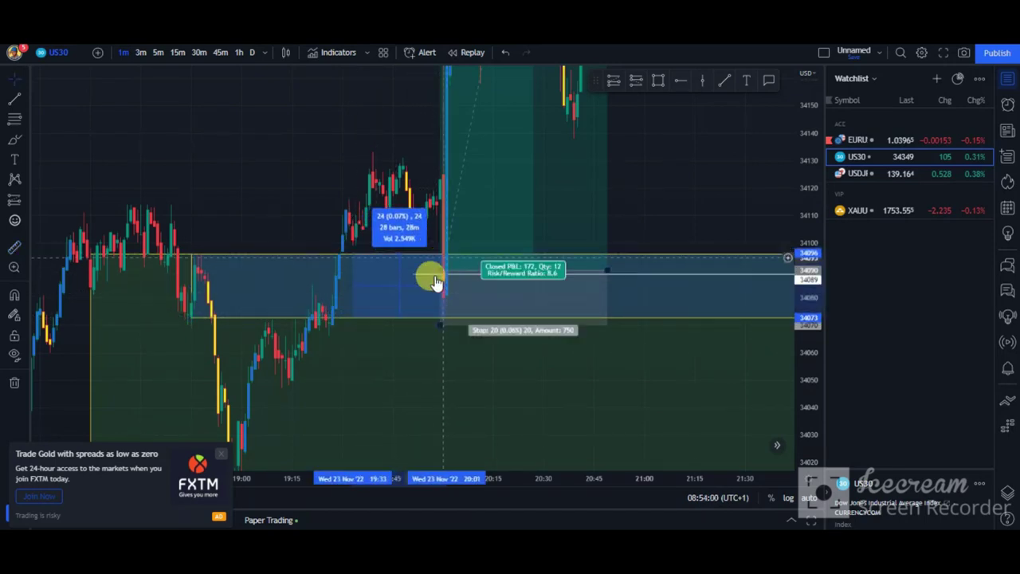
# Draw a horizontal ray through the middle of the blue zone at 34085 and delete the older ray just above it.
pyautogui.click(681, 82)
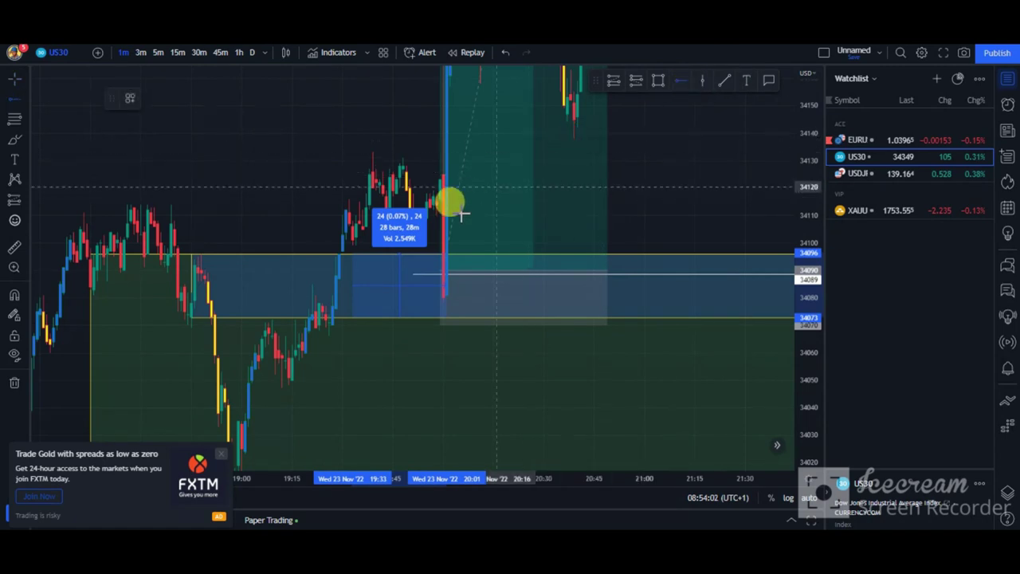
pyautogui.click(357, 286)
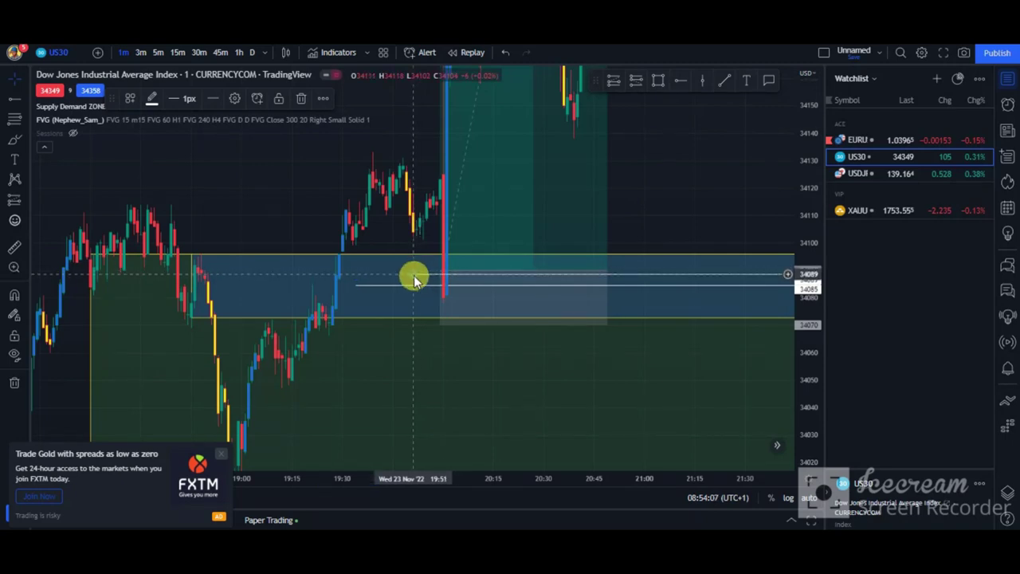
pyautogui.press('Delete')
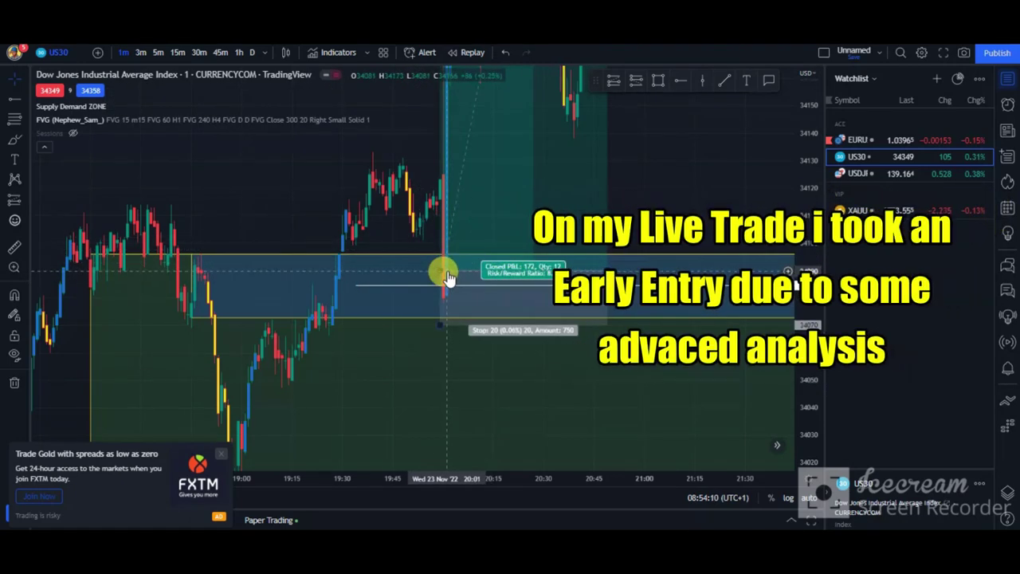
# Lower the long position's entry level to the horizontal ray at 34085 in the middle of the blue zone.
pyautogui.moveTo(443, 269); pyautogui.dragTo(436, 285)
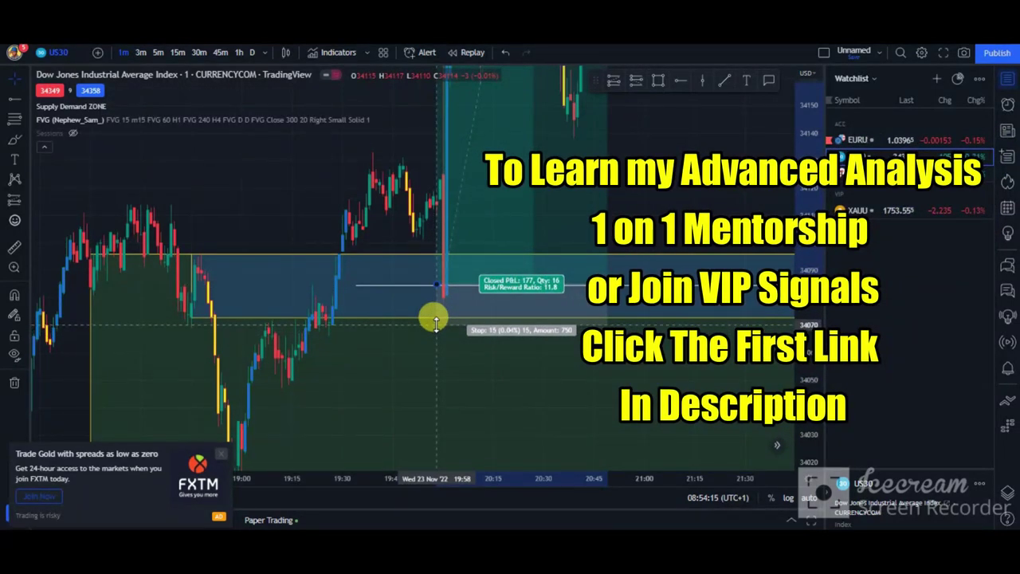
pyautogui.moveTo(298, 181); pyautogui.dragTo(262, 260)
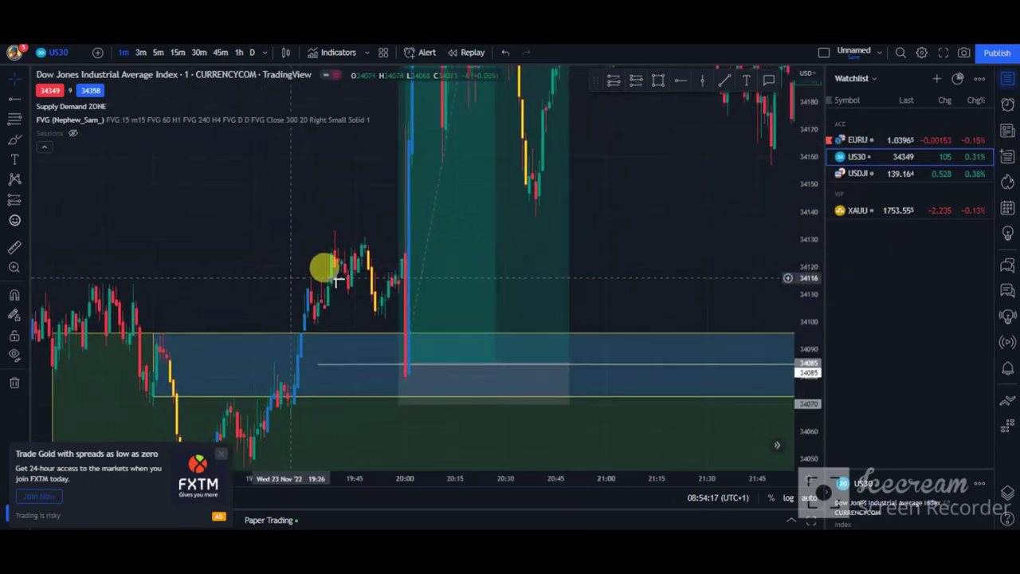
pyautogui.click(408, 368)
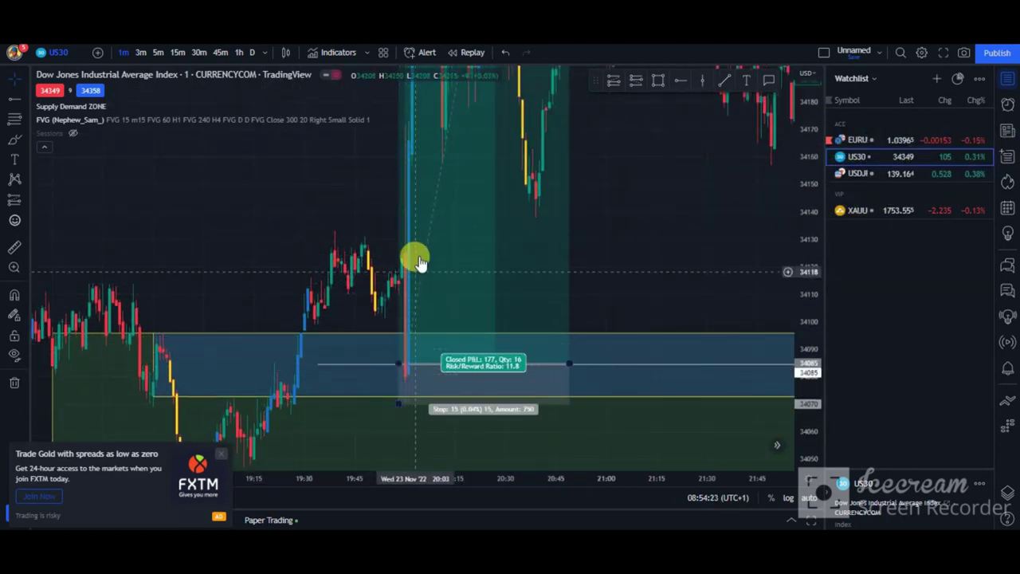
# Examine the long trade on a compressed price scale, from its entry in the blue zone up to its target and back.
pyautogui.click(803, 187)
pyautogui.moveTo(820, 194); pyautogui.dragTo(808, 308)
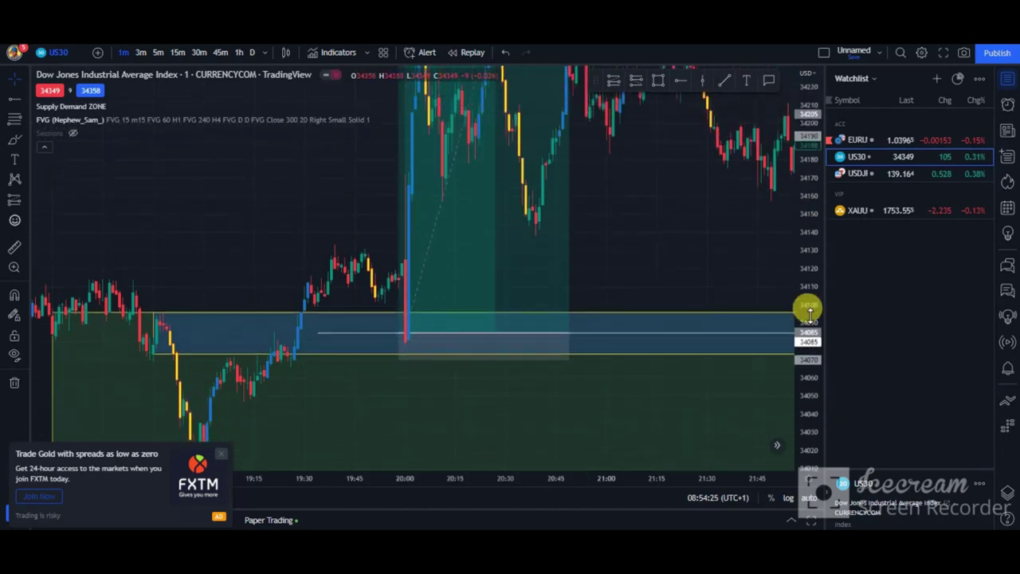
pyautogui.moveTo(581, 205); pyautogui.dragTo(589, 308)
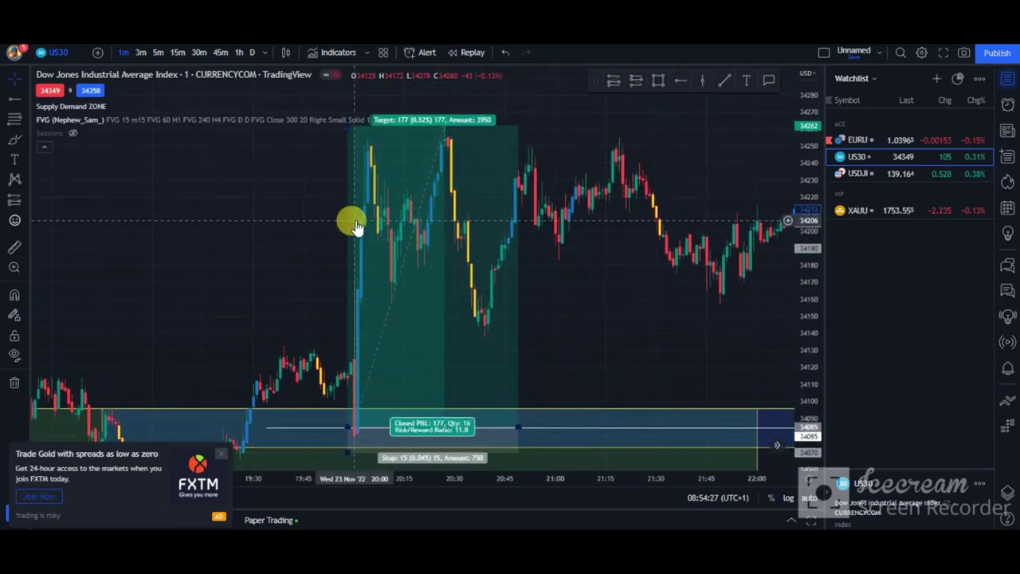
pyautogui.moveTo(331, 263); pyautogui.dragTo(364, 237)
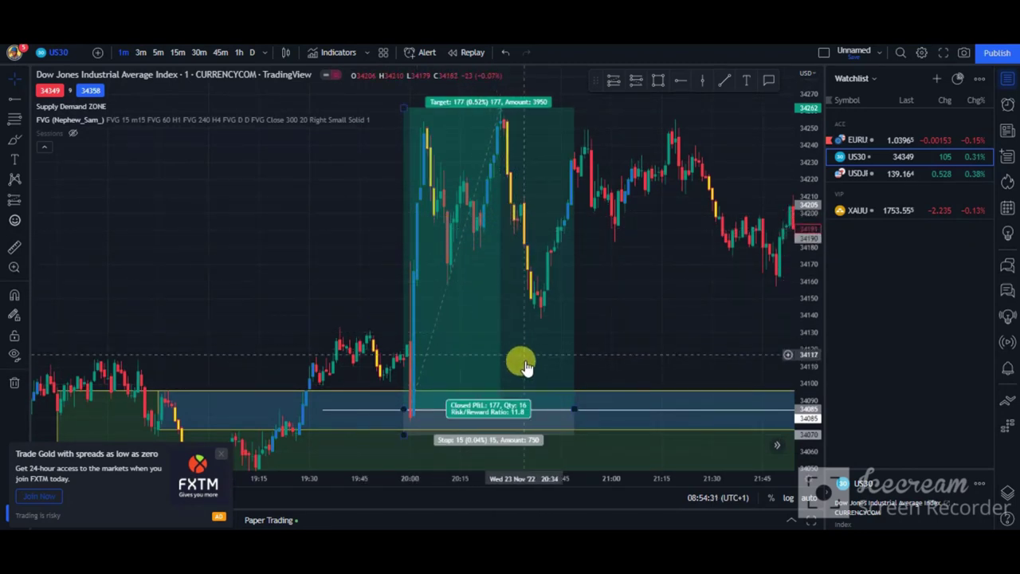
pyautogui.moveTo(645, 264)
pyautogui.mouseDown()
pyautogui.moveTo(575, 296)
pyautogui.moveTo(278, 252)
pyautogui.moveTo(653, 214)
pyautogui.mouseUp()
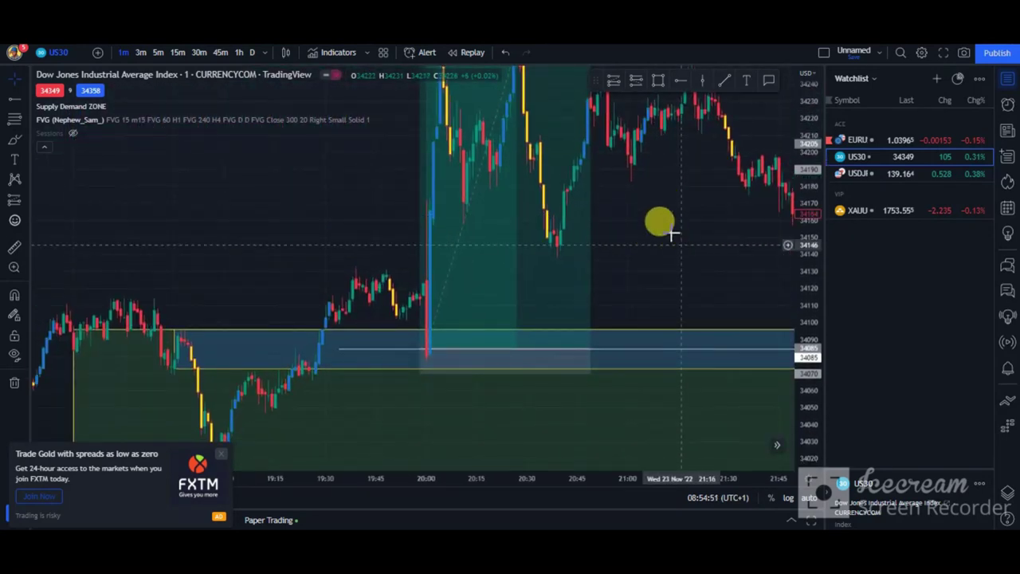
pyautogui.click(570, 326)
pyautogui.click(590, 244)
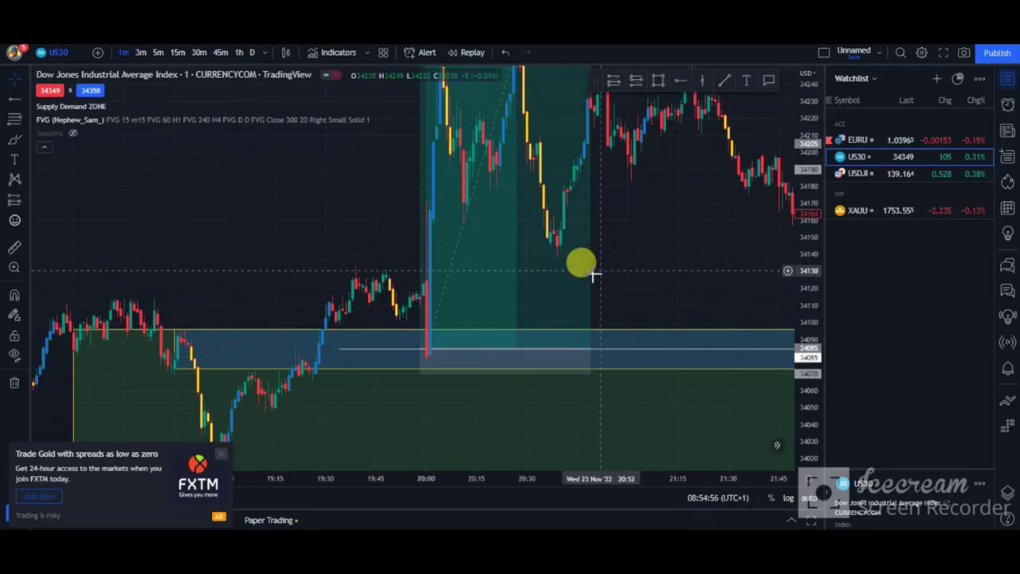
pyautogui.click(558, 287)
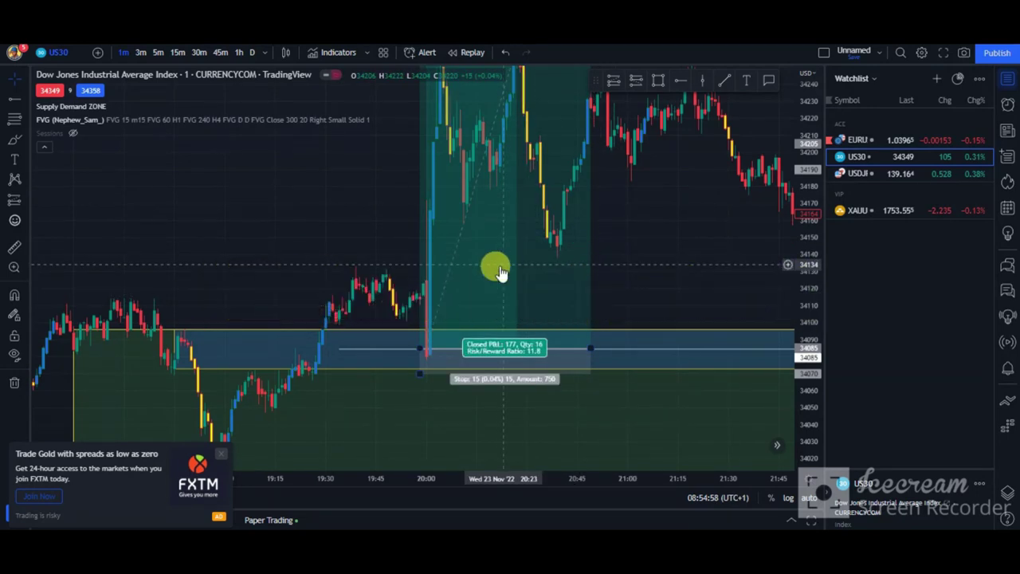